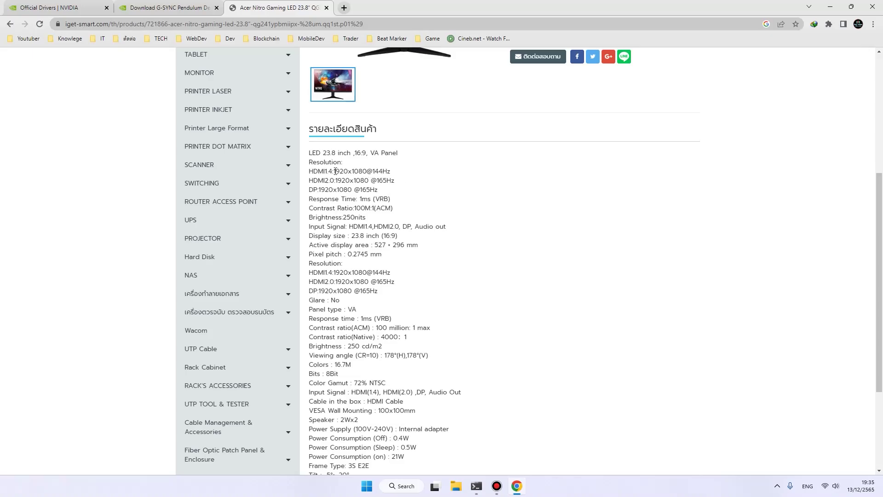
Examine the Acer Nitro monitor's specifications for its HDMI and DP refresh rates and its adaptive sync support.
{"action": "left_click_drag", "start_coordinate": [312, 169], "coordinate": [363, 180]}
{"action": "left_click_drag", "start_coordinate": [309, 190], "coordinate": [396, 197]}
{"action": "left_click", "coordinate": [383, 222]}
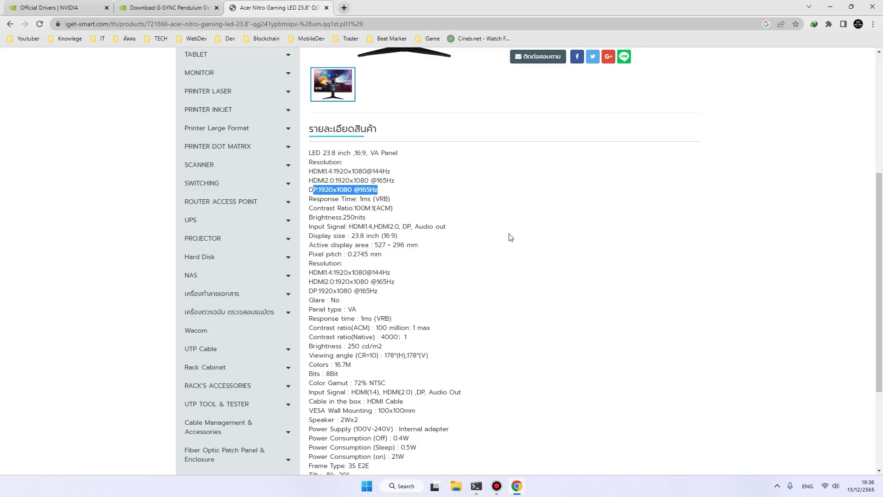
{"action": "scroll", "coordinate": [477, 237], "scroll_direction": "down", "scroll_amount": 3}
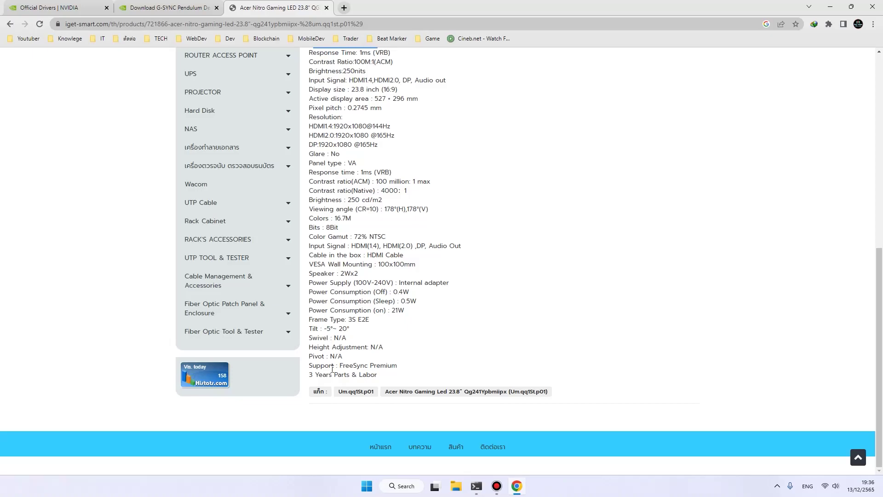
{"action": "left_click_drag", "start_coordinate": [309, 368], "coordinate": [412, 371]}
{"action": "left_click", "coordinate": [358, 366]}
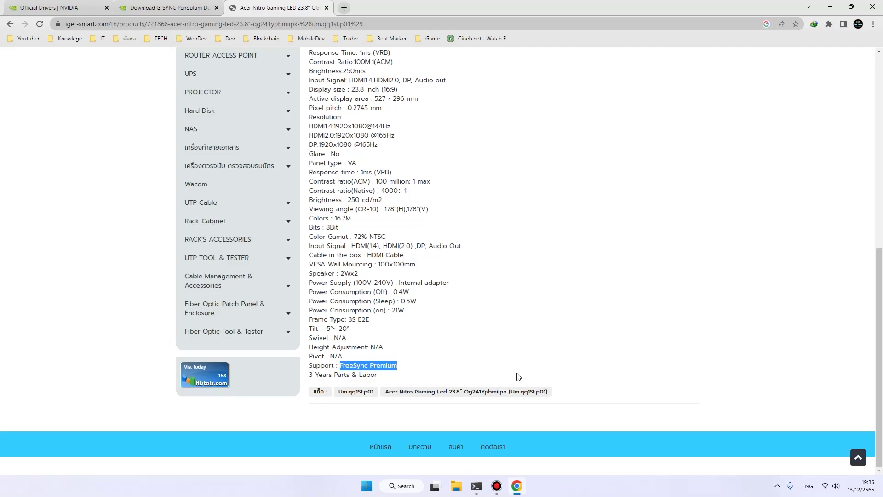
{"action": "left_click", "coordinate": [399, 366]}
{"action": "left_click_drag", "start_coordinate": [399, 366], "coordinate": [341, 365]}
{"action": "left_click", "coordinate": [442, 329]}
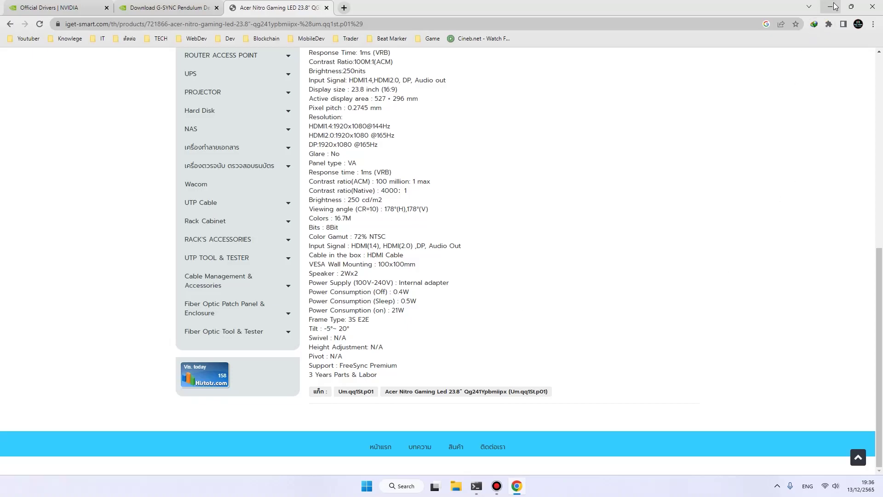
View the NVIDIA driver downloads page, return to the desktop and open NVIDIA Control Panel.
{"action": "left_click", "coordinate": [90, 6]}
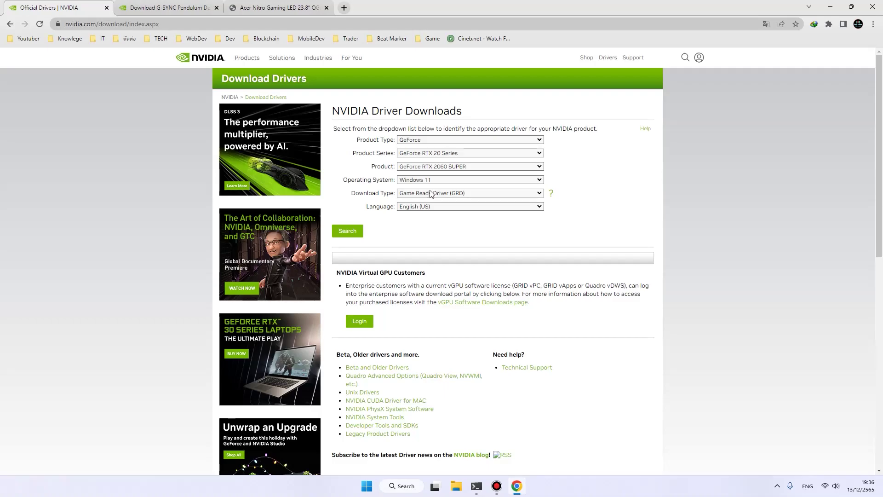
{"action": "left_click", "coordinate": [831, 6]}
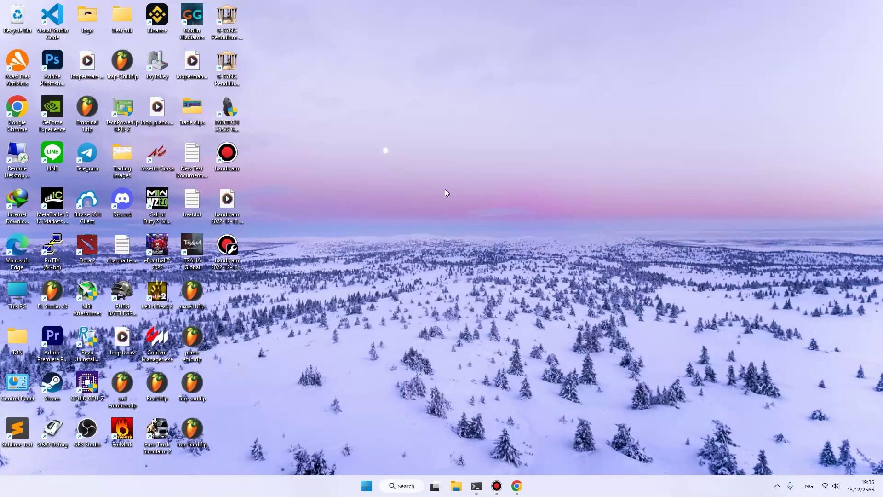
{"action": "left_click", "coordinate": [777, 486]}
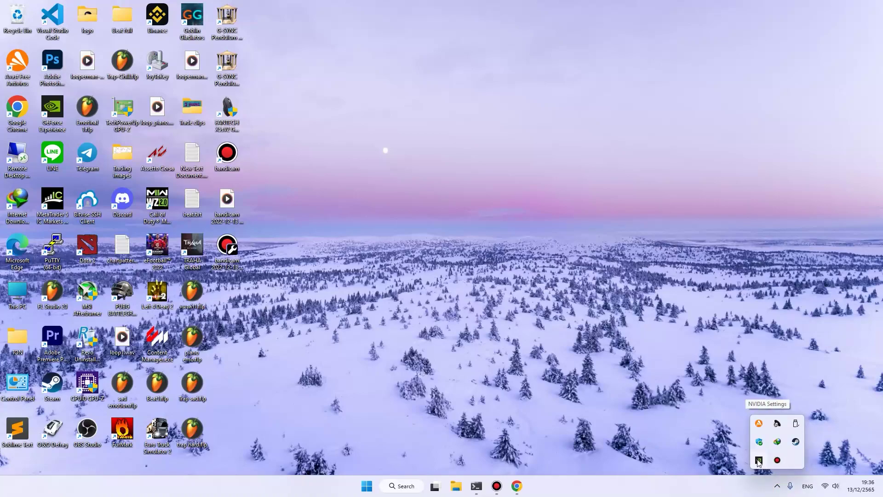
{"action": "left_click", "coordinate": [777, 486]}
{"action": "left_click", "coordinate": [778, 486]}
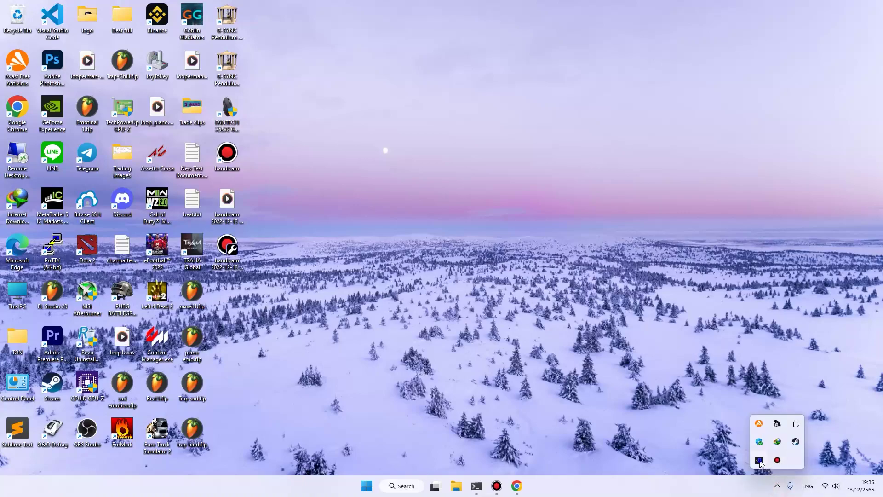
{"action": "right_click", "coordinate": [760, 461]}
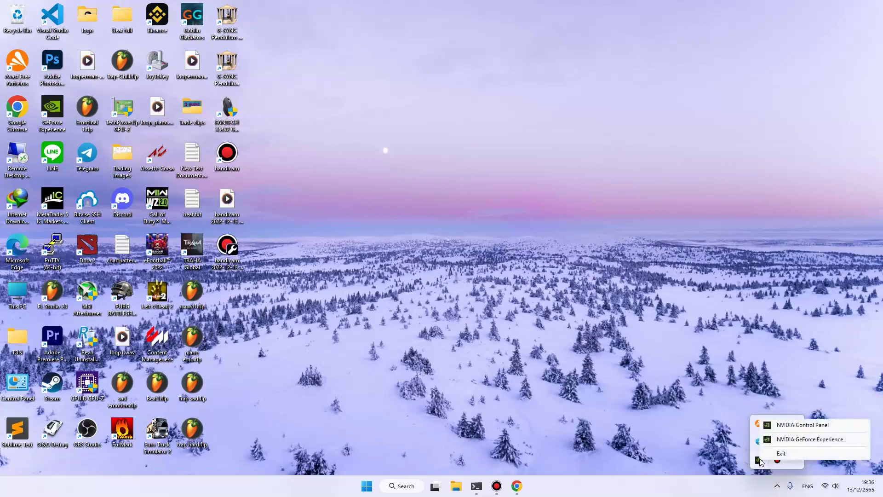
{"action": "left_click", "coordinate": [798, 426]}
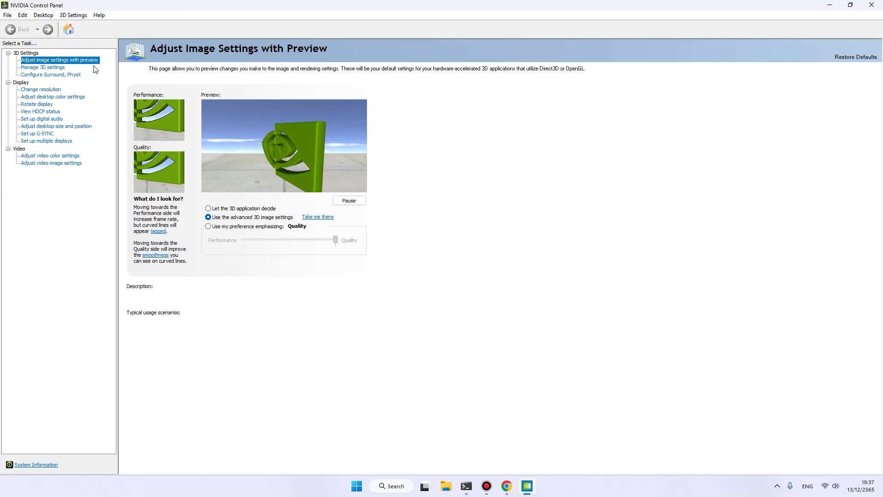
Try the "Let the 3D application decide" option and return to "Use the advanced 3D image settings".
{"action": "left_click", "coordinate": [481, 204]}
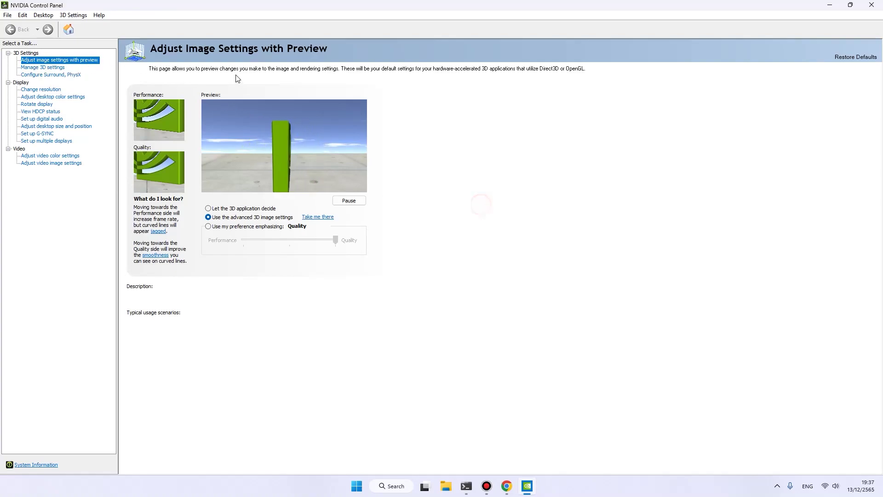
{"action": "left_click", "coordinate": [220, 209]}
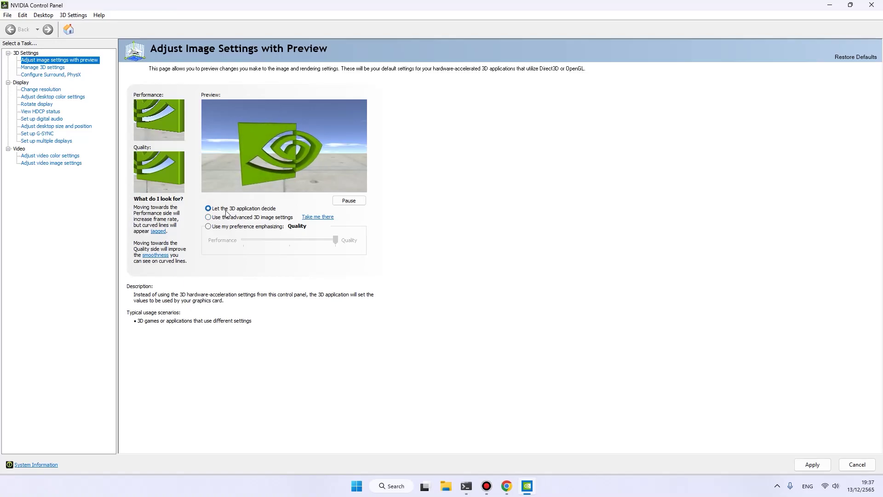
{"action": "left_click", "coordinate": [216, 218]}
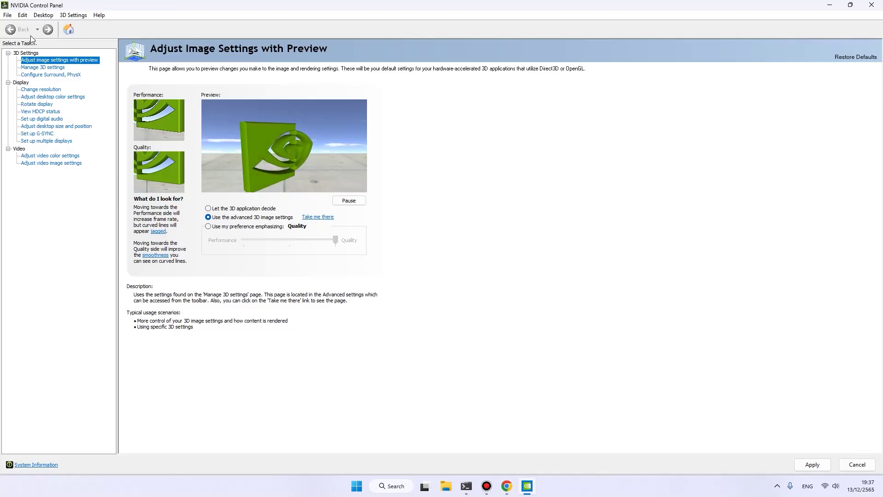
Open the Change Resolution page and select the 1920 × 1080 PC resolution for the Acer QG241Y.
{"action": "left_click", "coordinate": [49, 90]}
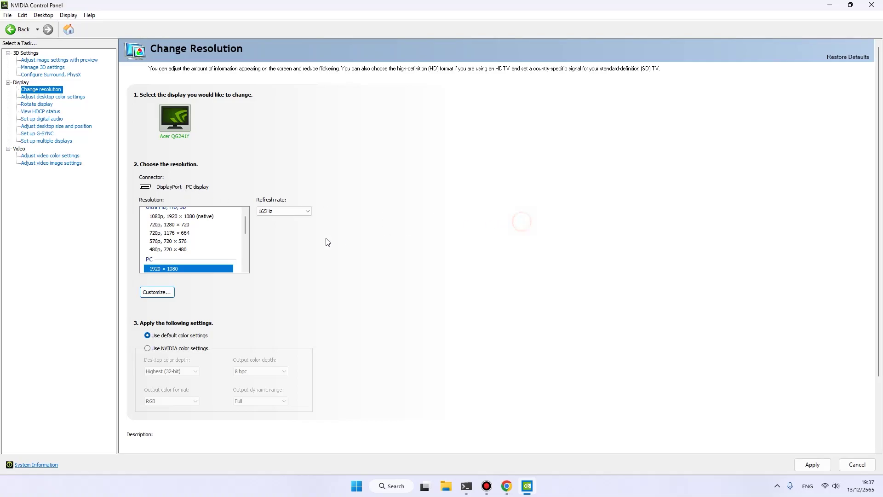
{"action": "scroll", "coordinate": [205, 254], "scroll_direction": "down", "scroll_amount": 2}
{"action": "scroll", "coordinate": [205, 254], "scroll_direction": "up", "scroll_amount": 1}
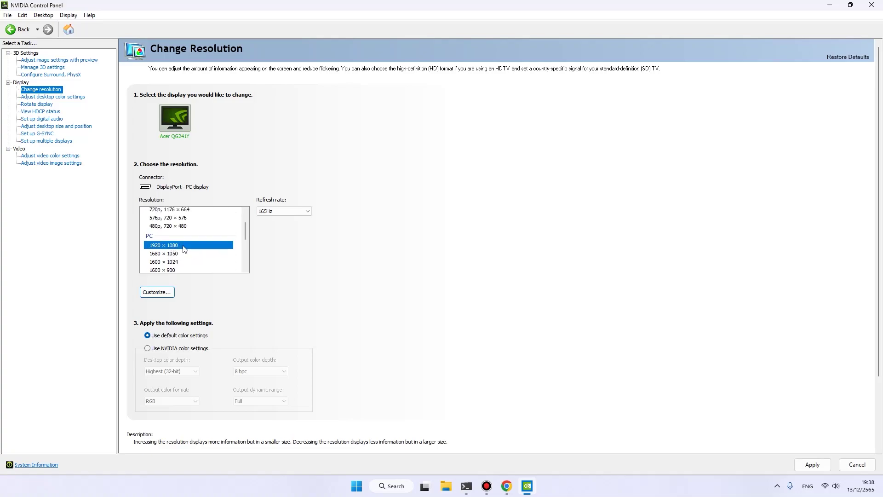
{"action": "left_click", "coordinate": [176, 254]}
{"action": "left_click", "coordinate": [178, 245]}
{"action": "left_click", "coordinate": [179, 256]}
{"action": "left_click", "coordinate": [177, 245]}
Choose the 165Hz refresh rate among the available rates and cancel the pending resolution changes.
{"action": "left_click", "coordinate": [299, 212]}
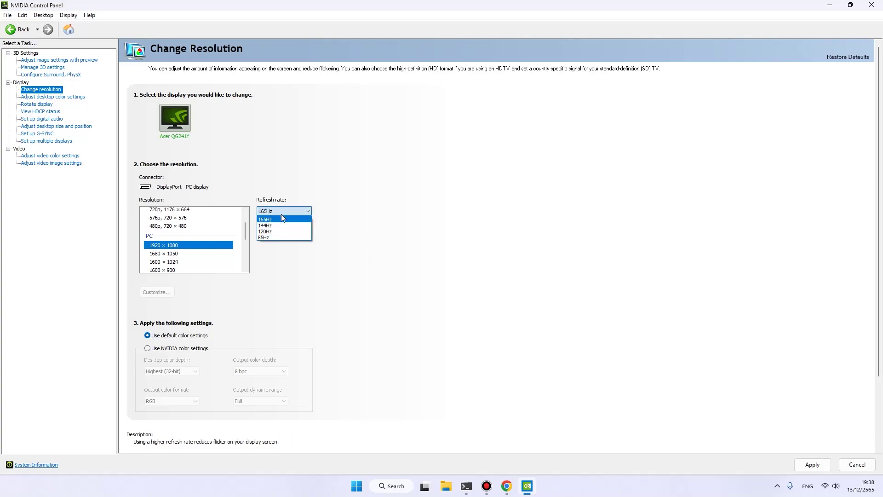
{"action": "left_click", "coordinate": [270, 231]}
{"action": "left_click", "coordinate": [283, 212]}
{"action": "left_click", "coordinate": [372, 253]}
{"action": "left_click", "coordinate": [283, 211]}
{"action": "left_click", "coordinate": [269, 219]}
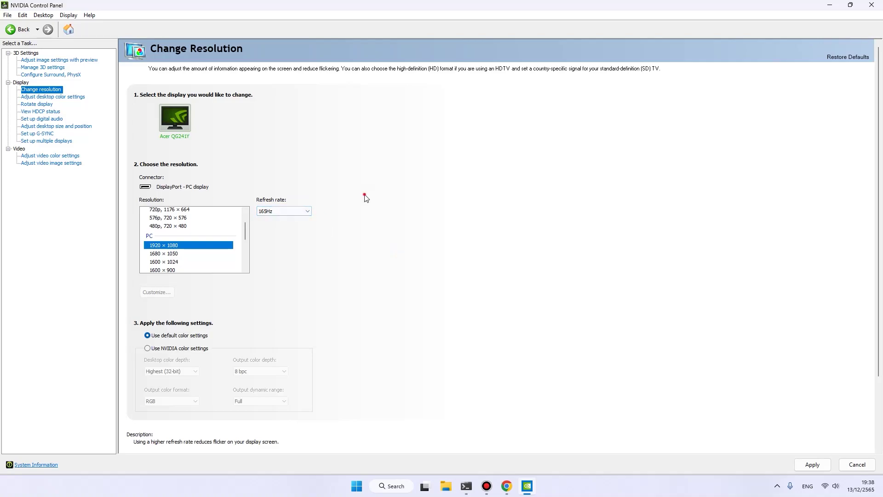
{"action": "left_click", "coordinate": [381, 175]}
{"action": "left_click", "coordinate": [424, 190]}
{"action": "left_click", "coordinate": [405, 208]}
{"action": "left_click", "coordinate": [809, 464]}
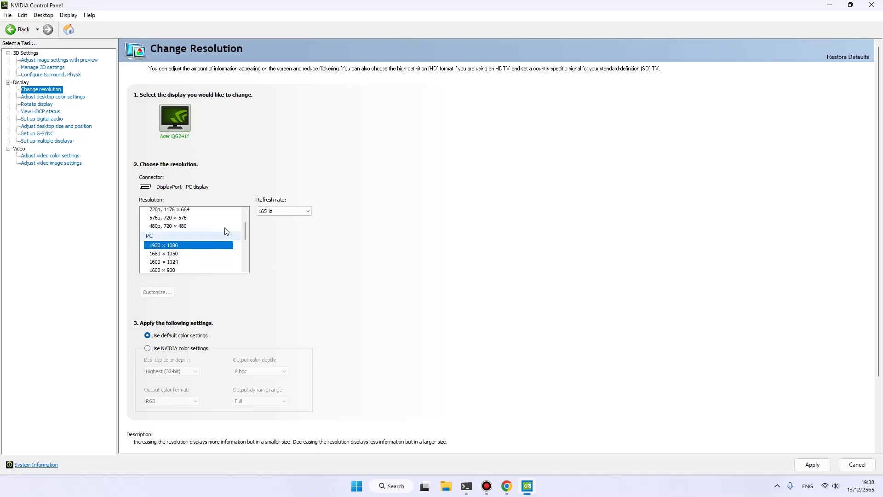
{"action": "left_click", "coordinate": [857, 465]}
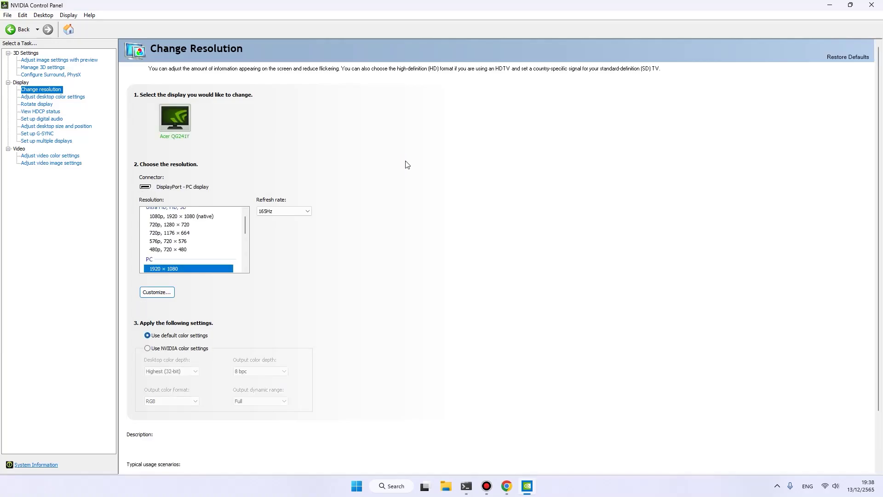
Enable G-SYNC Compatible for full screen mode, enable settings for the selected display model, and apply the changes.
{"action": "left_click", "coordinate": [41, 134]}
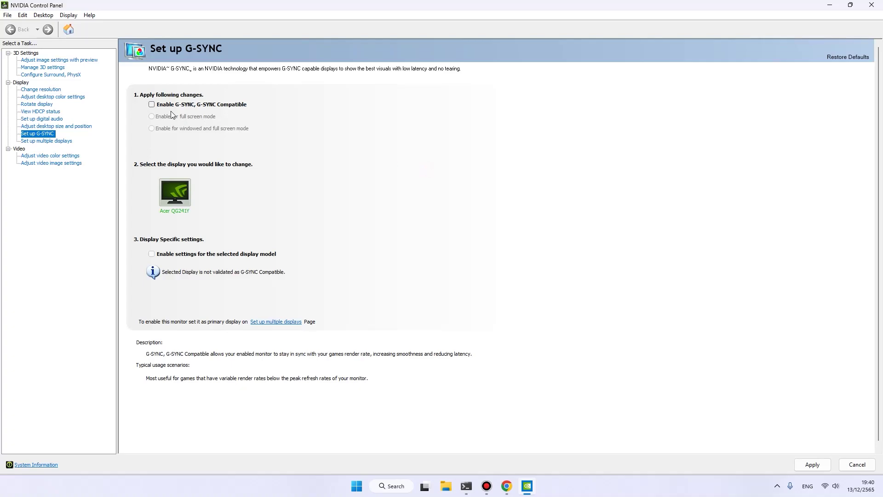
{"action": "left_click", "coordinate": [152, 105]}
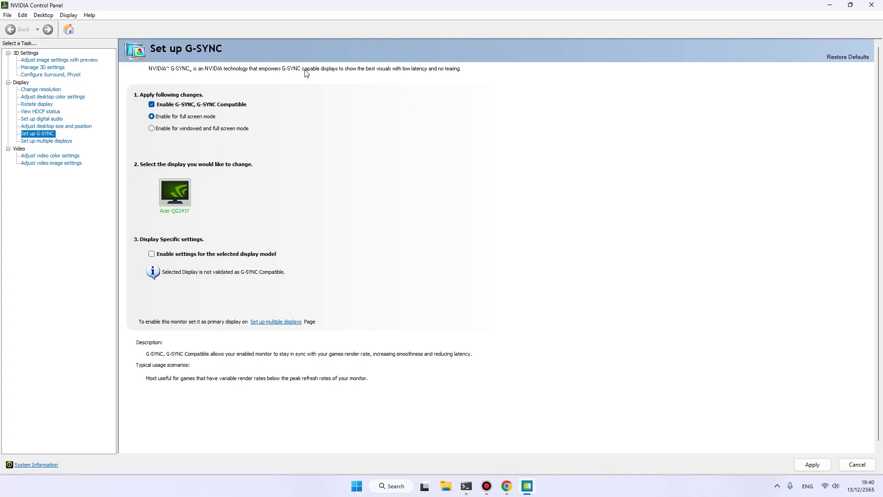
{"action": "left_click", "coordinate": [152, 129]}
{"action": "left_click", "coordinate": [153, 117]}
{"action": "left_click", "coordinate": [153, 256]}
{"action": "left_click", "coordinate": [811, 465]}
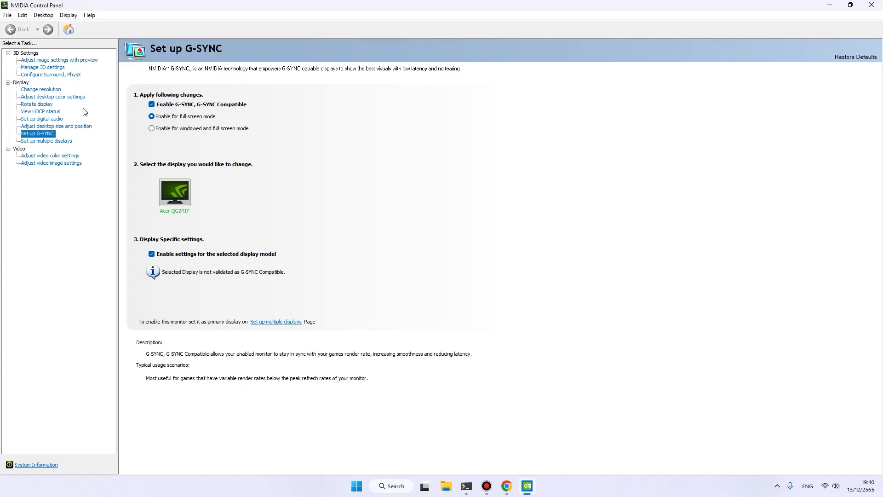
Set Vertical sync to On in the global settings of Manage 3D Settings.
{"action": "left_click", "coordinate": [41, 69]}
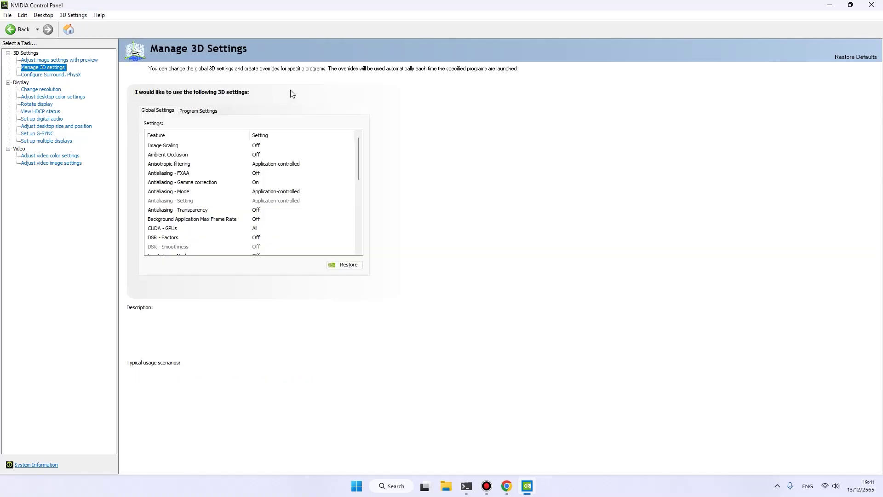
{"action": "left_click_drag", "start_coordinate": [359, 151], "coordinate": [363, 230]}
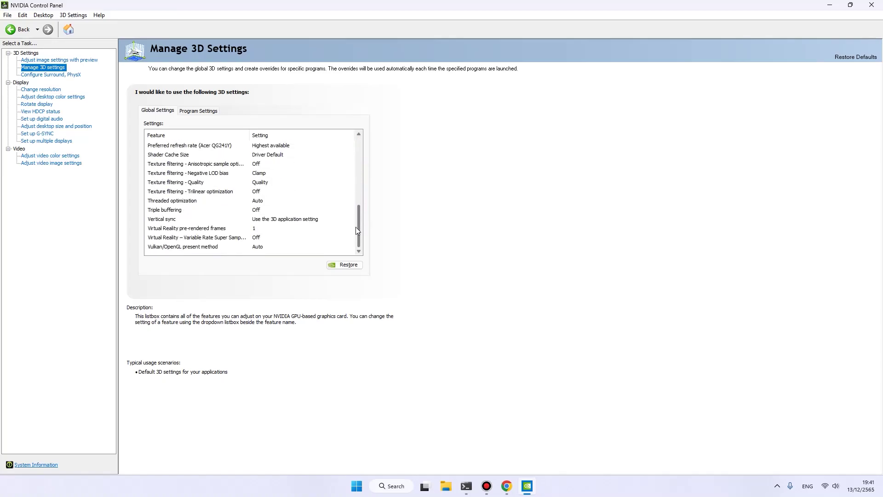
{"action": "left_click", "coordinate": [166, 220]}
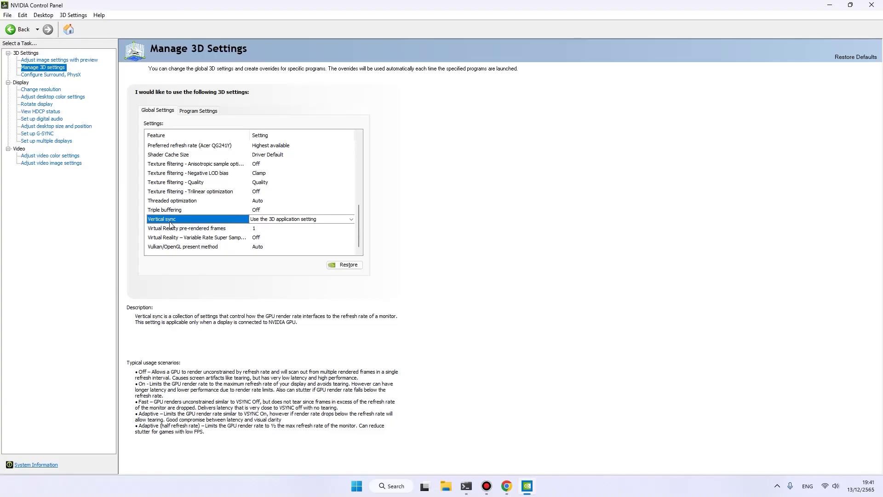
{"action": "mouse_move", "coordinate": [284, 228]}
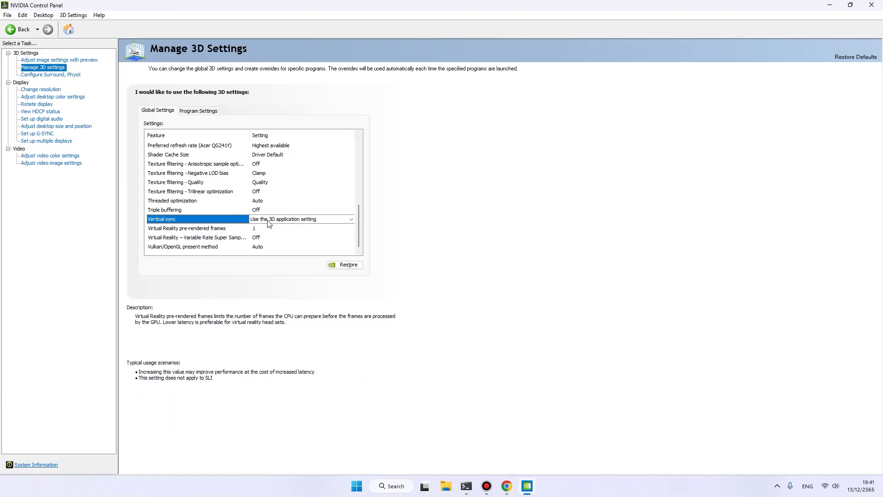
{"action": "left_click", "coordinate": [305, 220]}
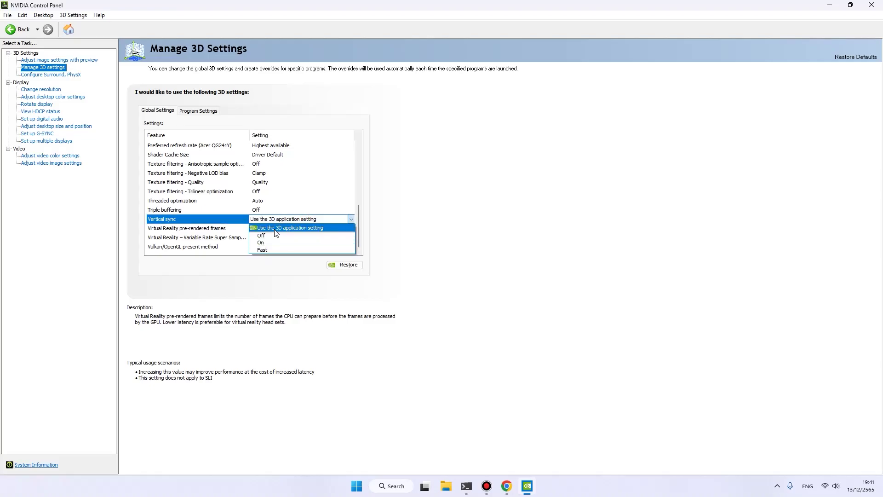
{"action": "left_click", "coordinate": [262, 244]}
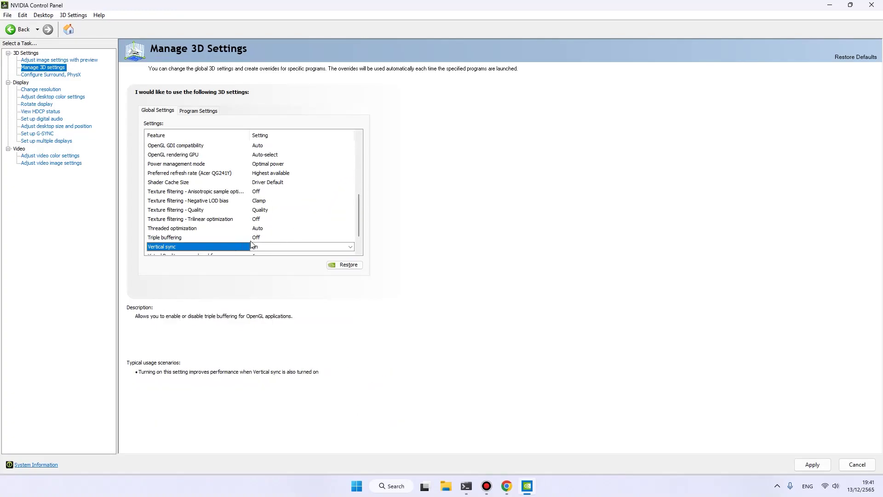
Check that Monitor Technology uses G-SYNC Compatible and apply the global 3D settings.
{"action": "left_click_drag", "start_coordinate": [358, 218], "coordinate": [358, 200]}
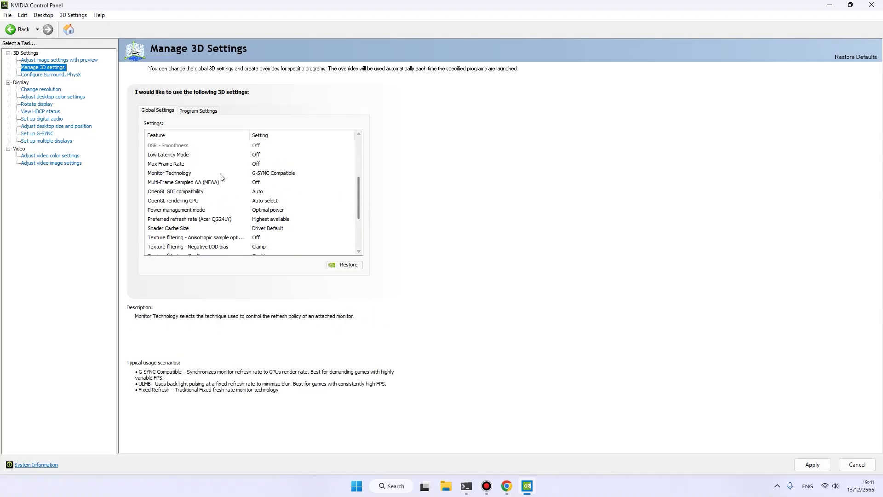
{"action": "left_click", "coordinate": [171, 174]}
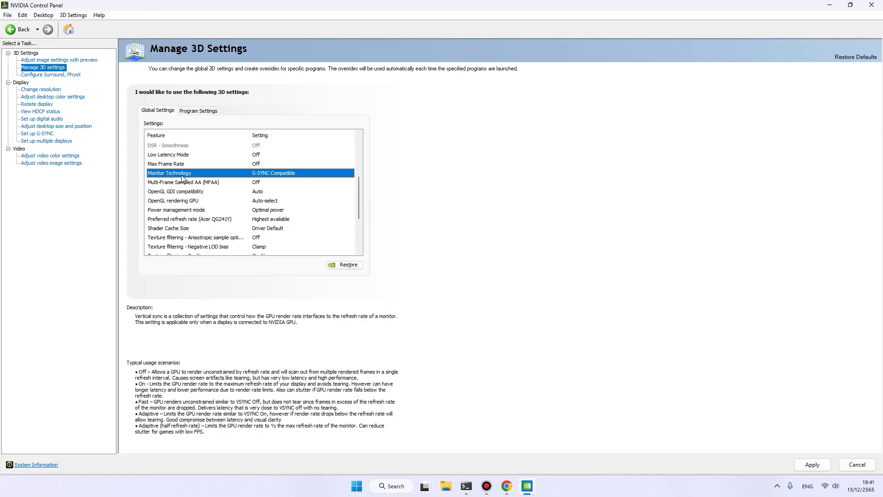
{"action": "left_click", "coordinate": [285, 175]}
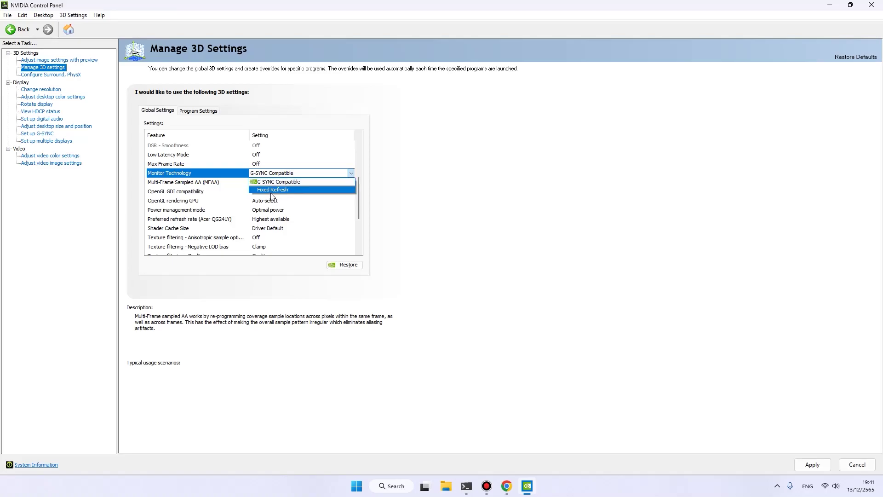
{"action": "left_click", "coordinate": [474, 185]}
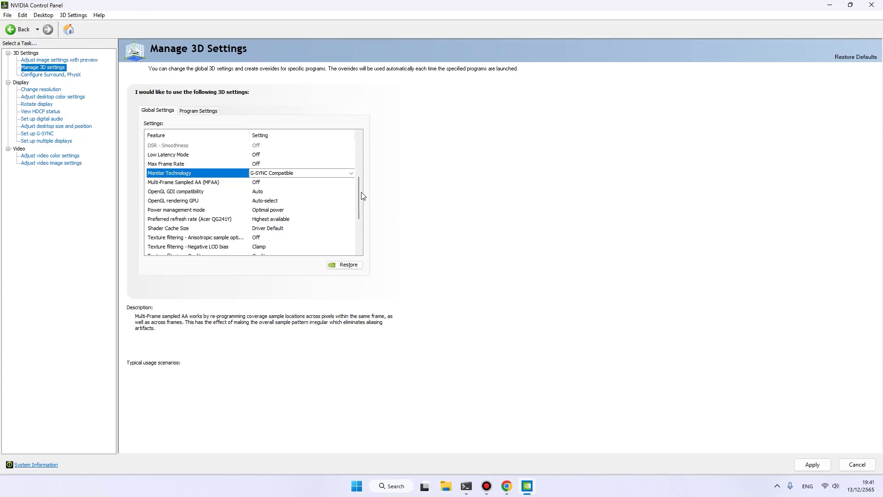
{"action": "scroll", "coordinate": [361, 197], "scroll_direction": "down", "scroll_amount": 3}
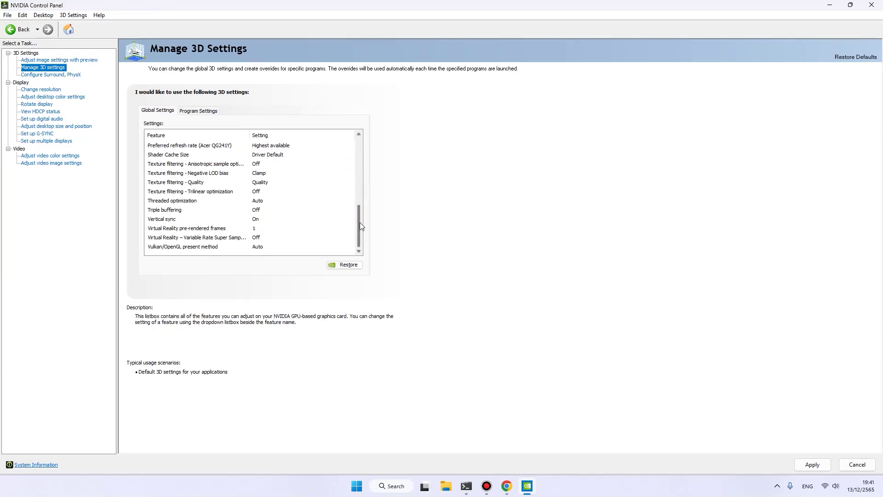
{"action": "mouse_move", "coordinate": [360, 223]}
{"action": "left_mouse_down"}
{"action": "mouse_move", "coordinate": [361, 143]}
{"action": "mouse_move", "coordinate": [359, 224]}
{"action": "left_mouse_up"}
{"action": "left_click", "coordinate": [812, 465]}
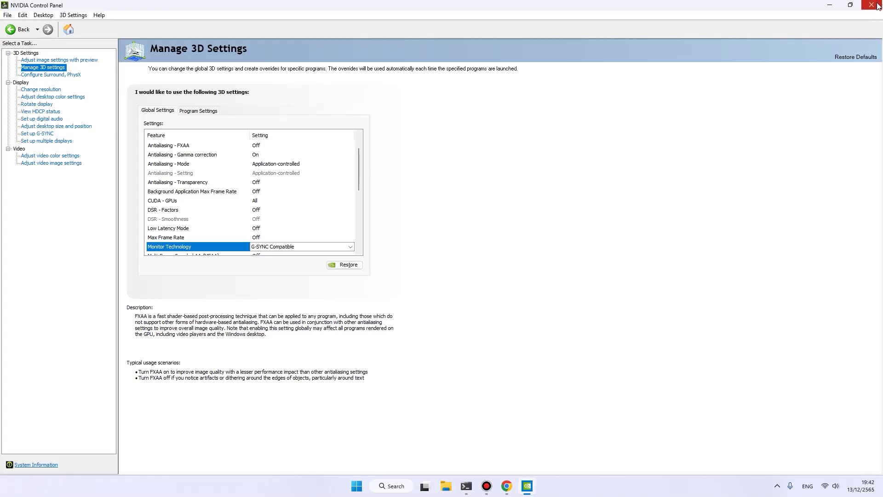
Switch to Chrome and review the G-SYNC Pendulum Demo download page, including its description and supported platforms.
{"action": "left_click", "coordinate": [507, 486]}
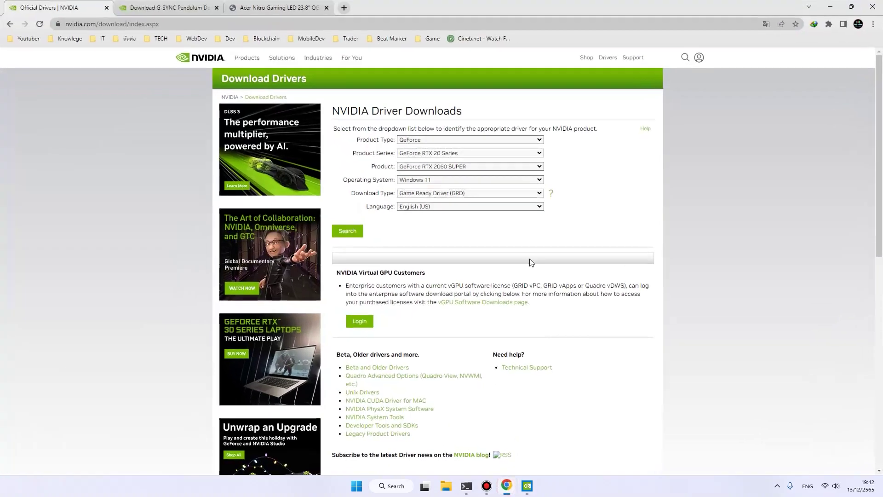
{"action": "left_click", "coordinate": [168, 8]}
{"action": "mouse_move", "coordinate": [302, 178]}
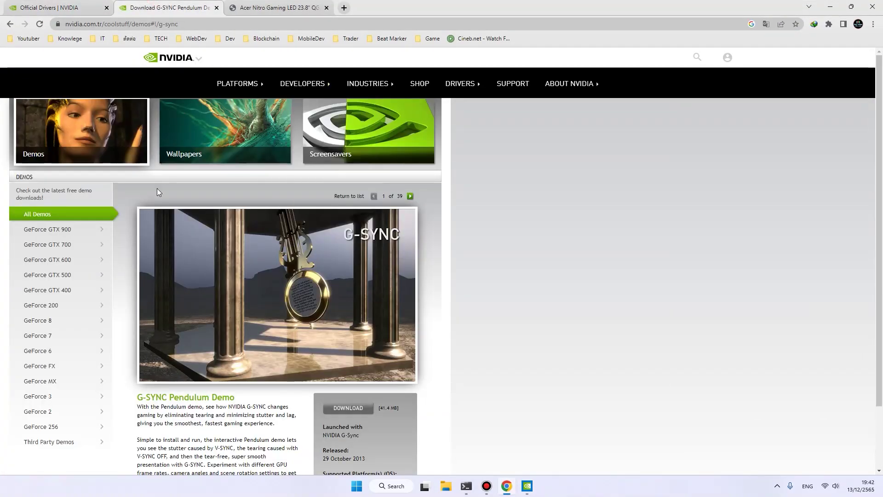
{"action": "scroll", "coordinate": [202, 266], "scroll_direction": "down", "scroll_amount": 2}
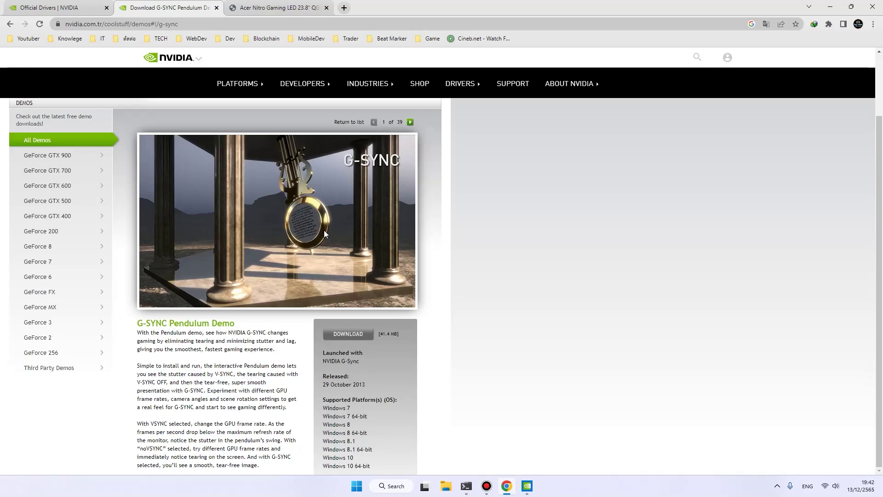
{"action": "scroll", "coordinate": [269, 244], "scroll_direction": "up", "scroll_amount": 2}
{"action": "scroll", "coordinate": [231, 227], "scroll_direction": "down", "scroll_amount": 2}
Launch the installed G-SYNC Pendulum Demo from the desktop and switch its sync mode to No VSync.
{"action": "key", "text": "alt+Tab"}
{"action": "left_click", "coordinate": [829, 5]}
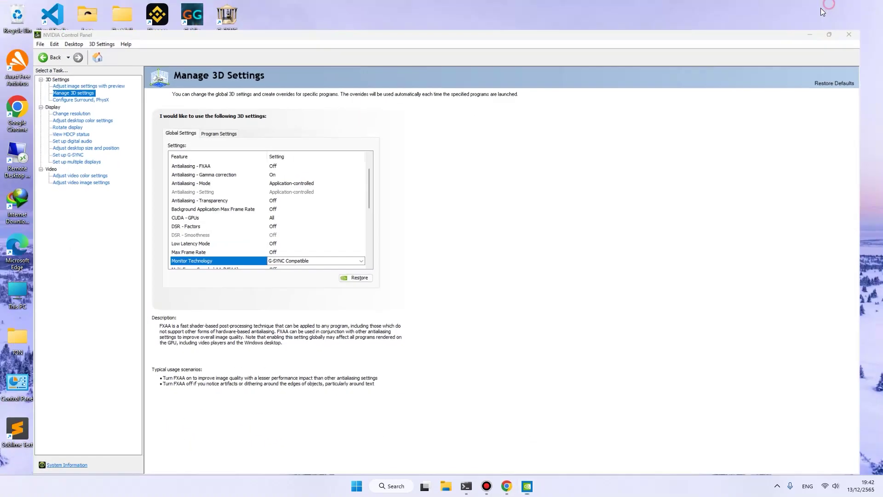
{"action": "left_click", "coordinate": [305, 77]}
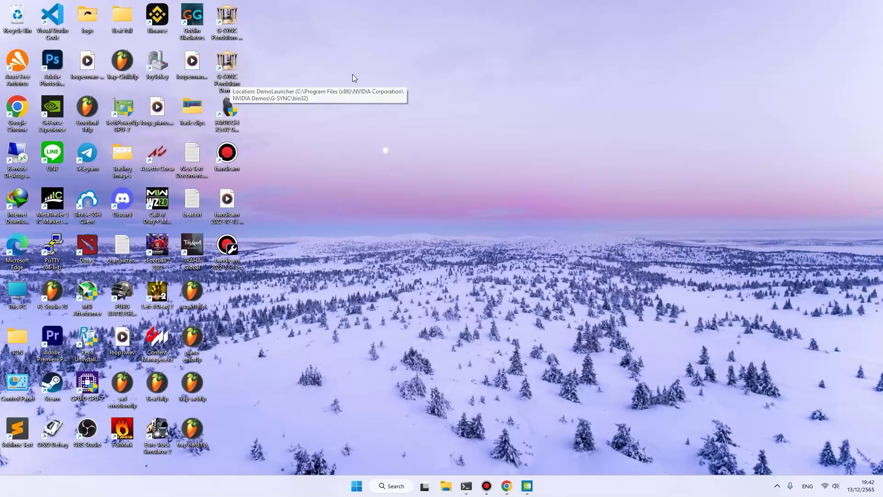
{"action": "double_click", "coordinate": [227, 78]}
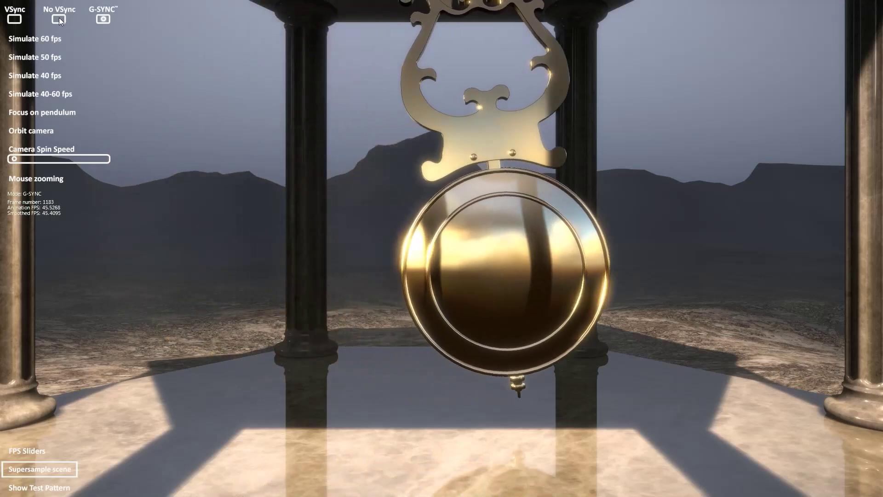
{"action": "left_click", "coordinate": [59, 19]}
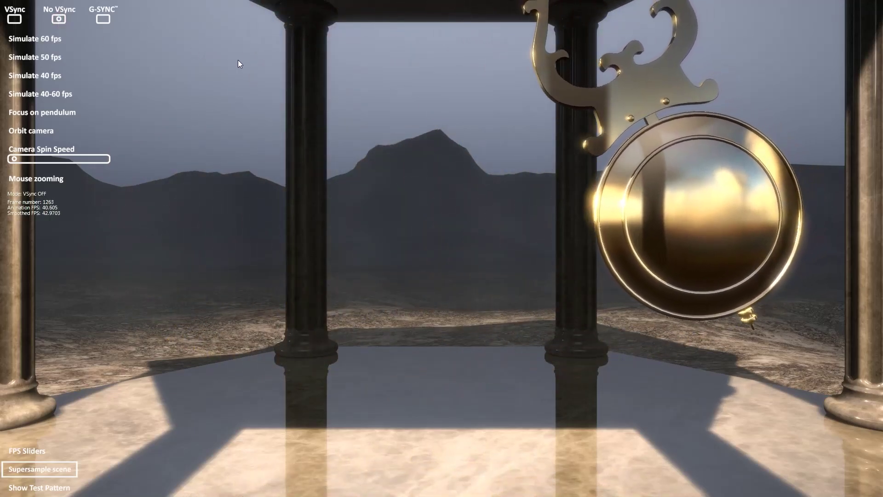